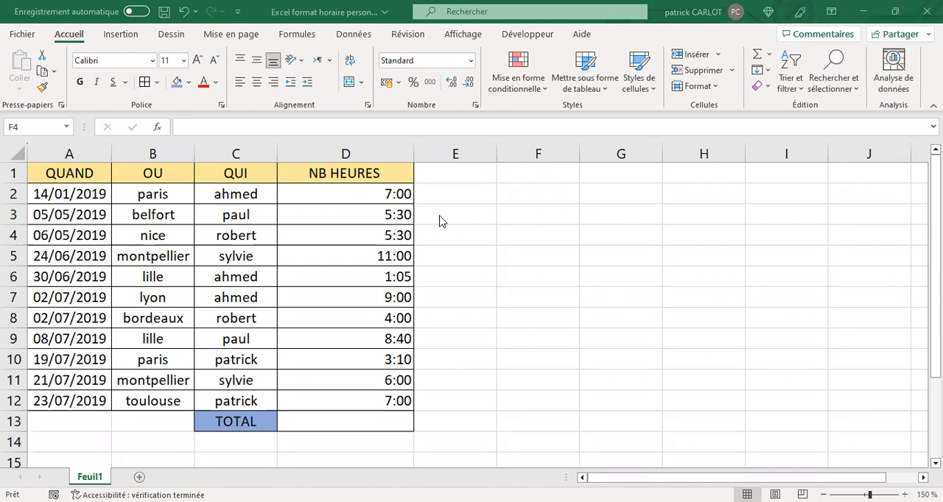
- Try the Heure number format on cell D2, then undo the format change
left_click(368, 211)
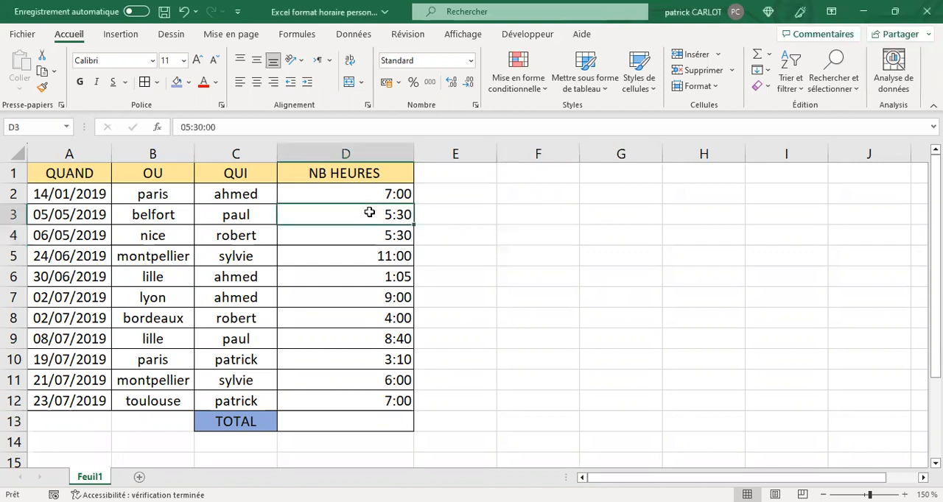
left_click(365, 195)
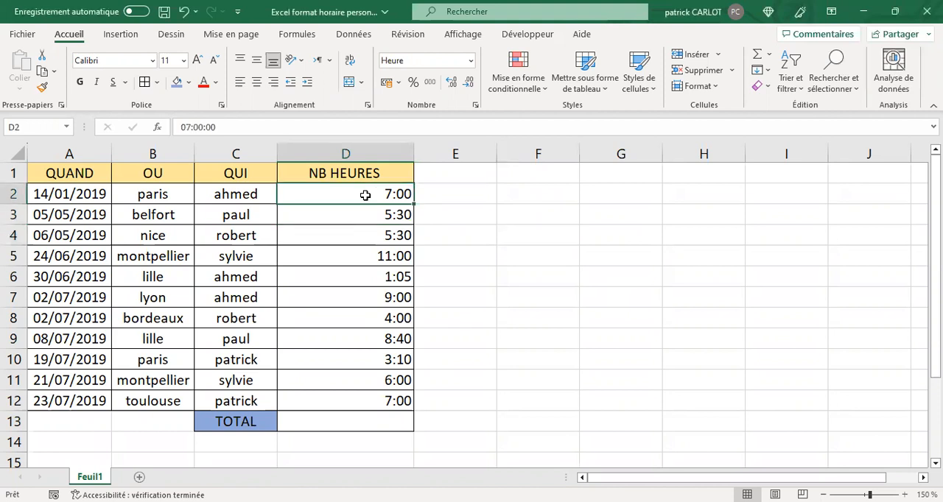
left_click(469, 63)
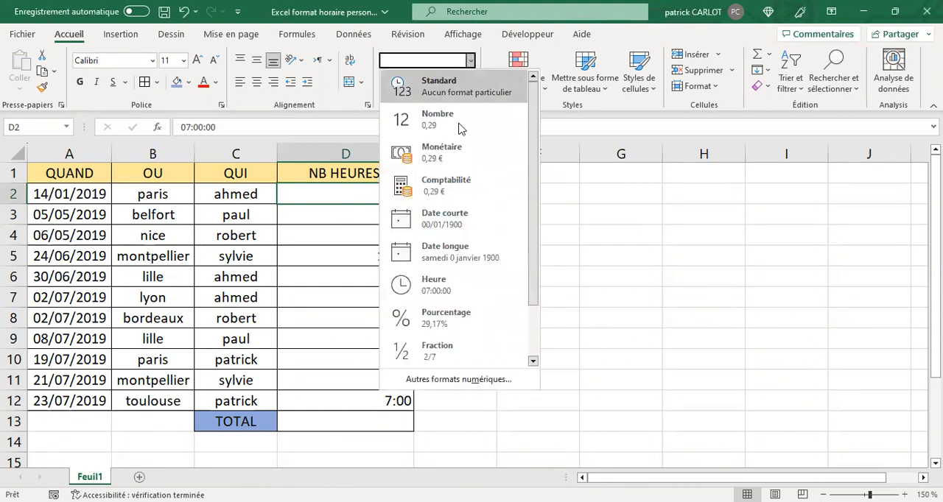
left_click(458, 286)
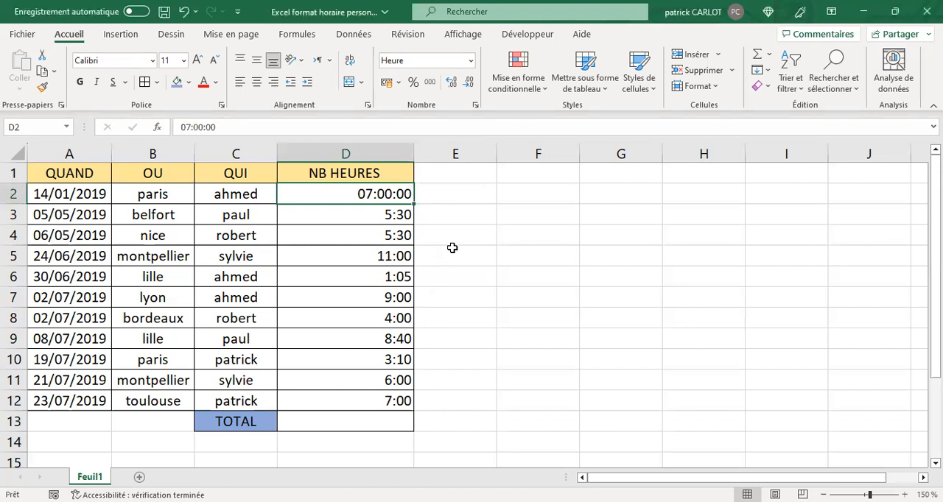
left_click(184, 12)
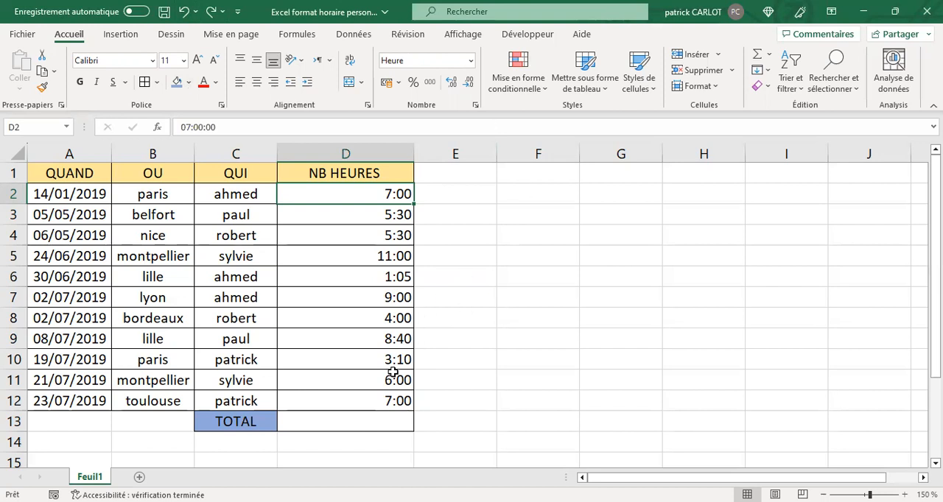
- Total the hours in D2:D12 with a SOMME formula in cell D13
left_click(359, 421)
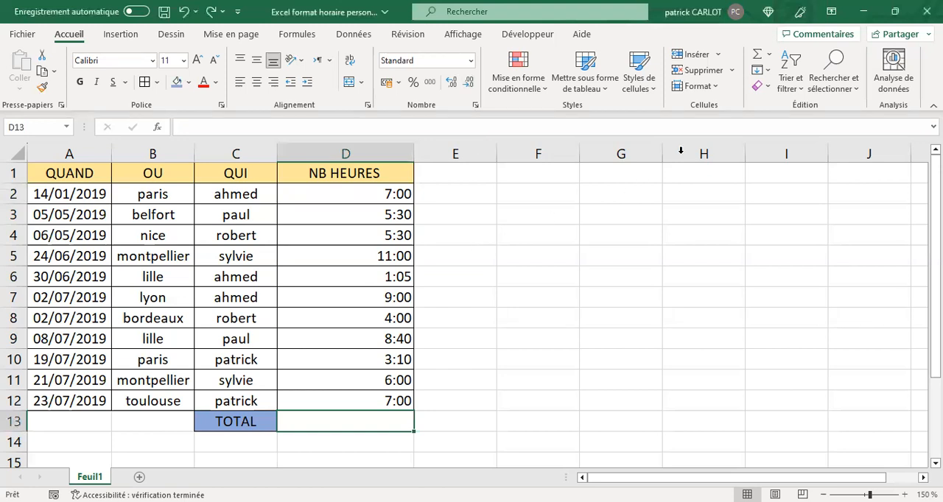
left_click(758, 59)
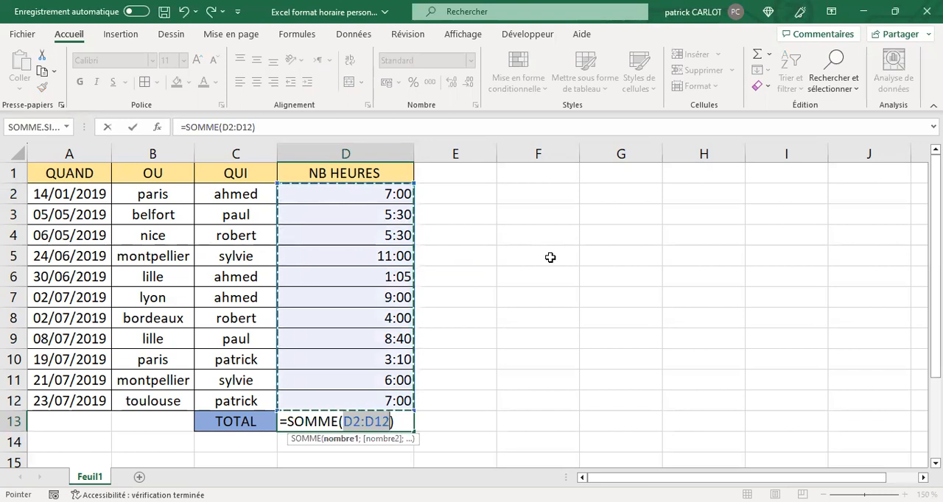
key("Return")
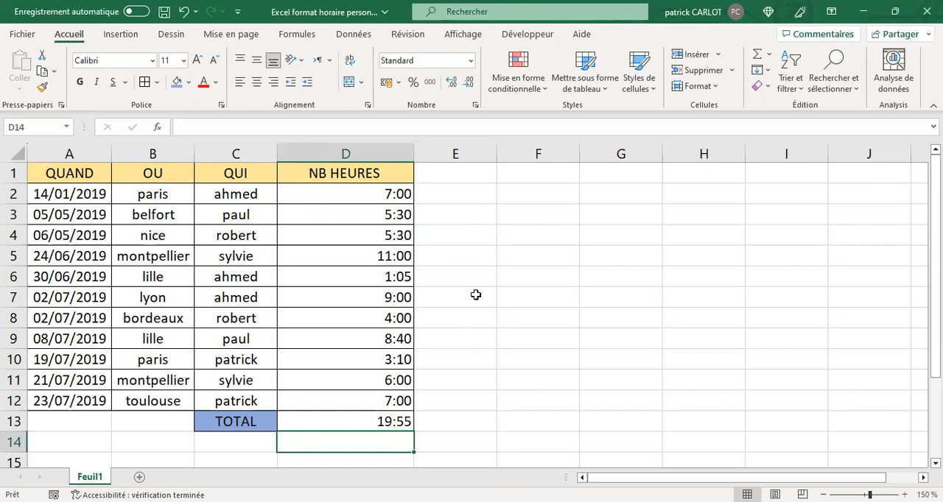
- Copy the hours in D2:D12 and paste them as values only starting at E2
left_click(377, 193)
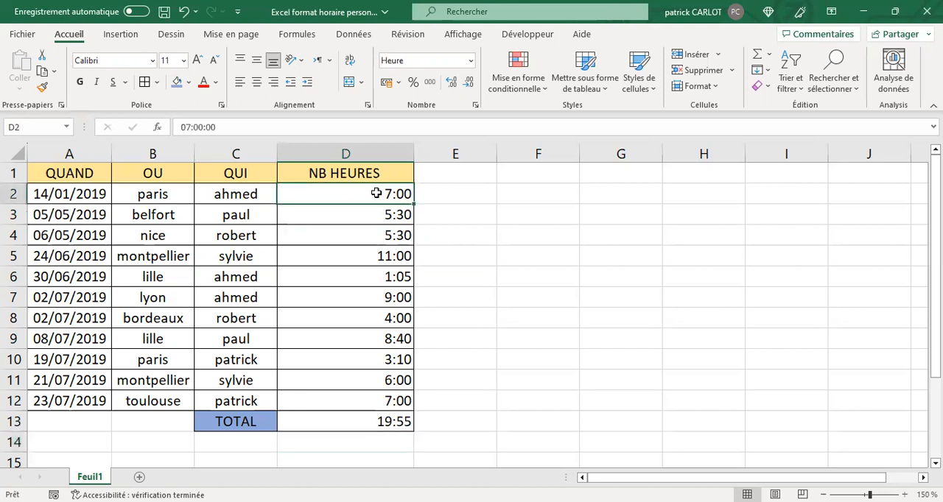
left_click_drag(377, 194, 388, 402)
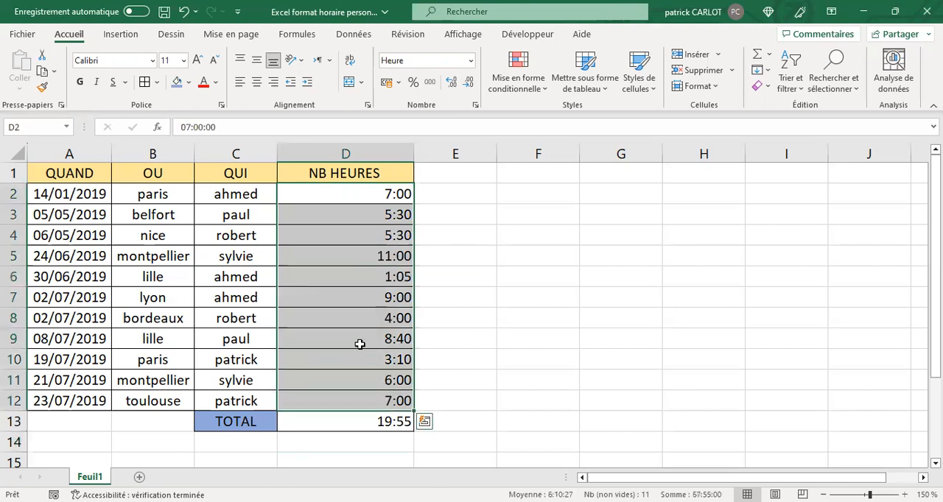
left_click(360, 344)
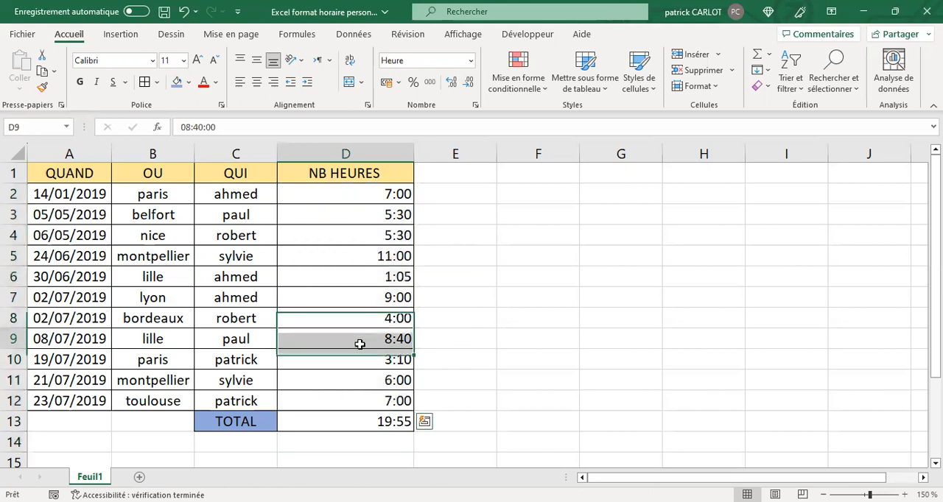
left_click(345, 198)
left_click_drag(346, 198, 353, 400)
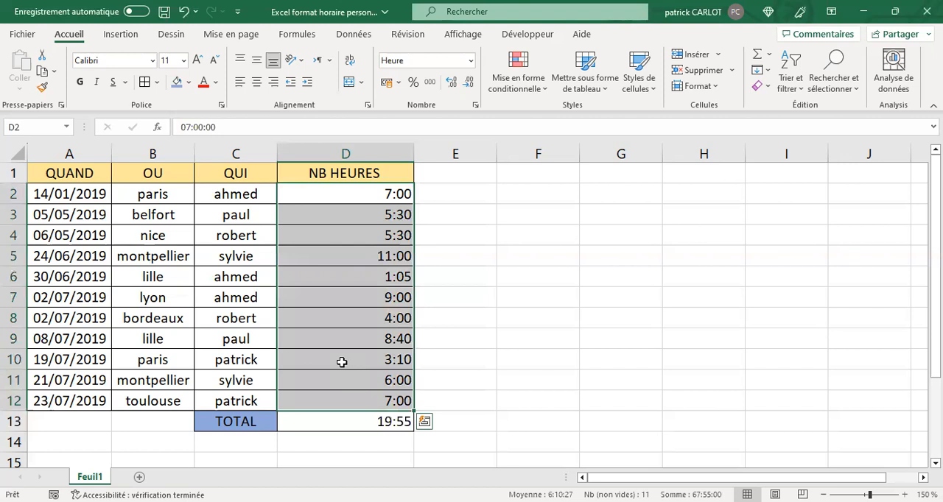
right_click(342, 363)
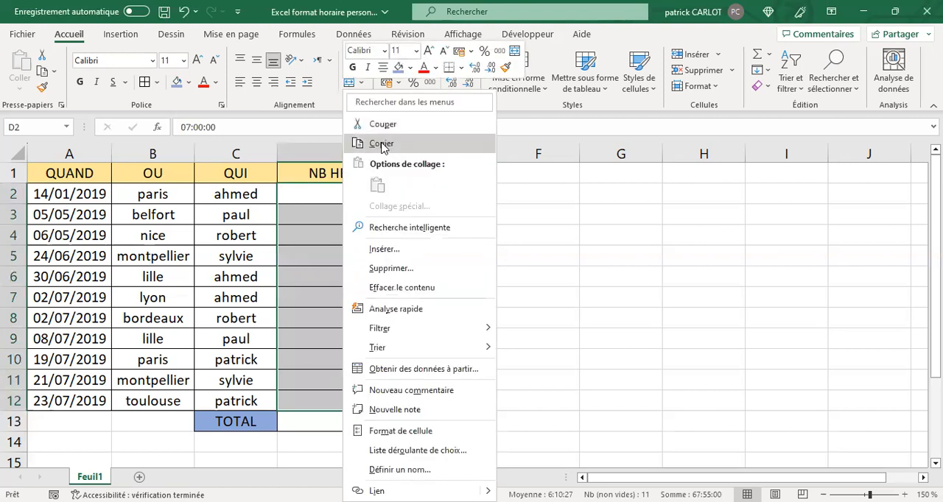
left_click(381, 143)
left_click(447, 190)
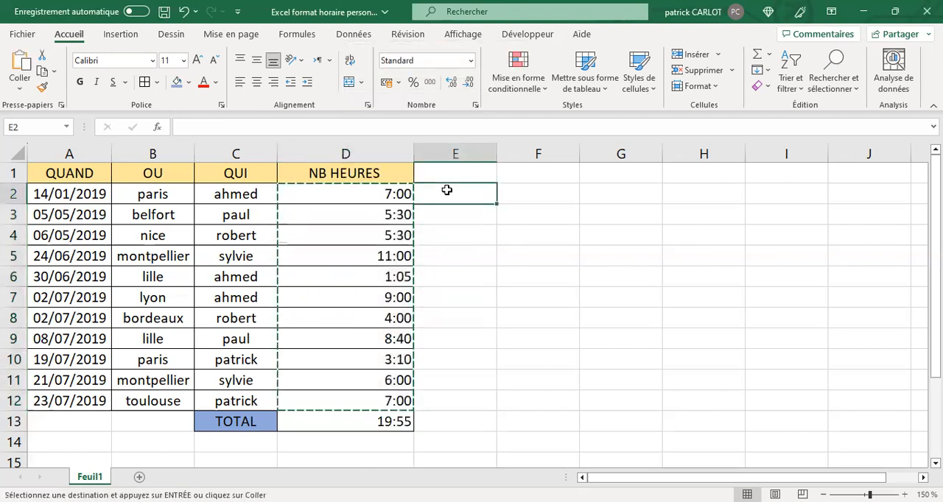
right_click(448, 190)
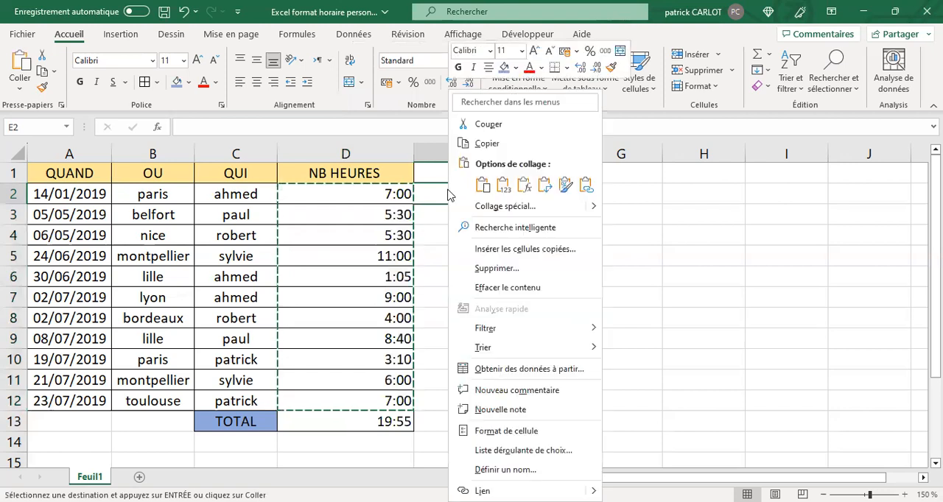
left_click(503, 185)
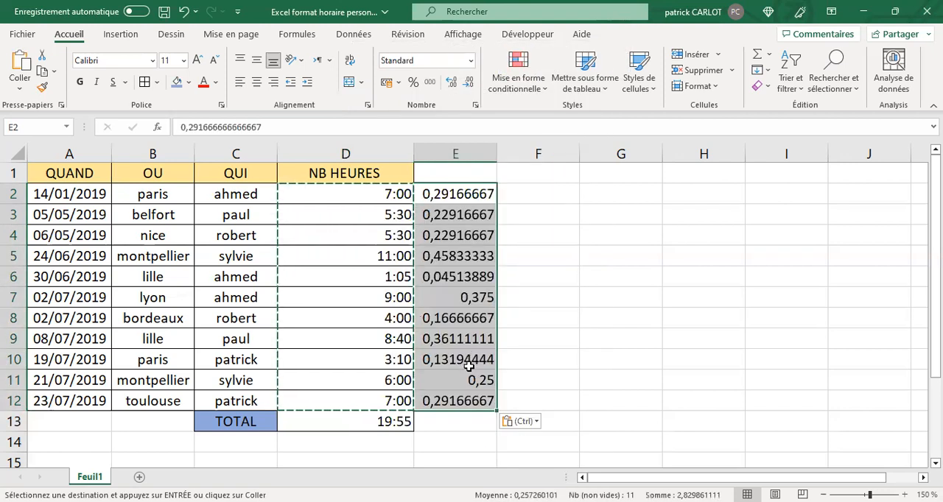
key("Escape")
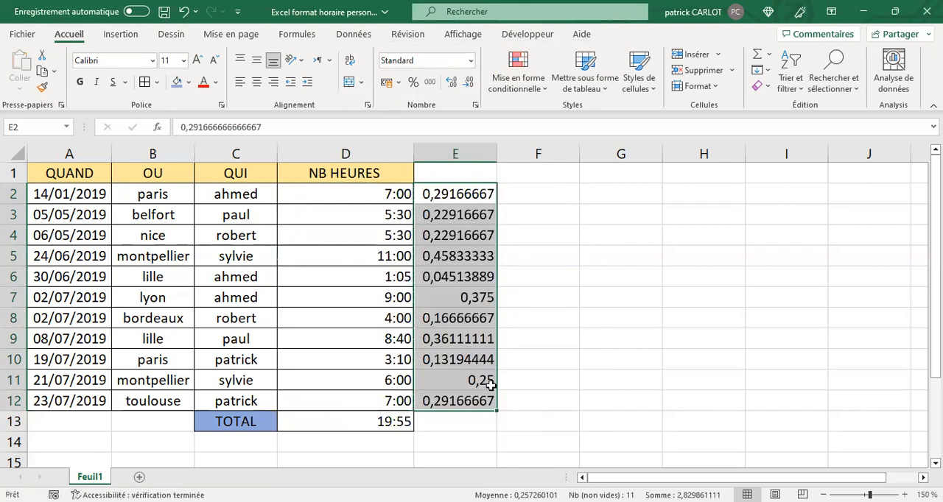
- Add up the pasted decimal values E2:E12 with a SOMME formula in cell E13
left_click(454, 427)
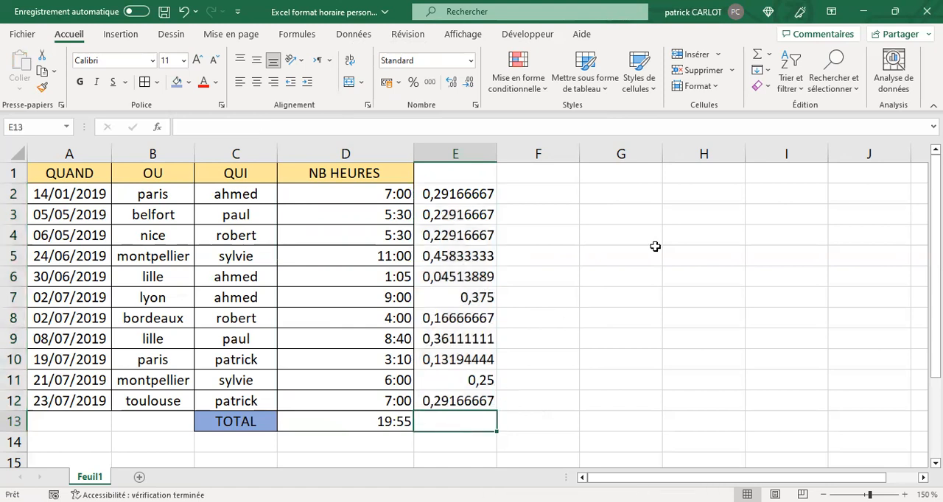
left_click(754, 57)
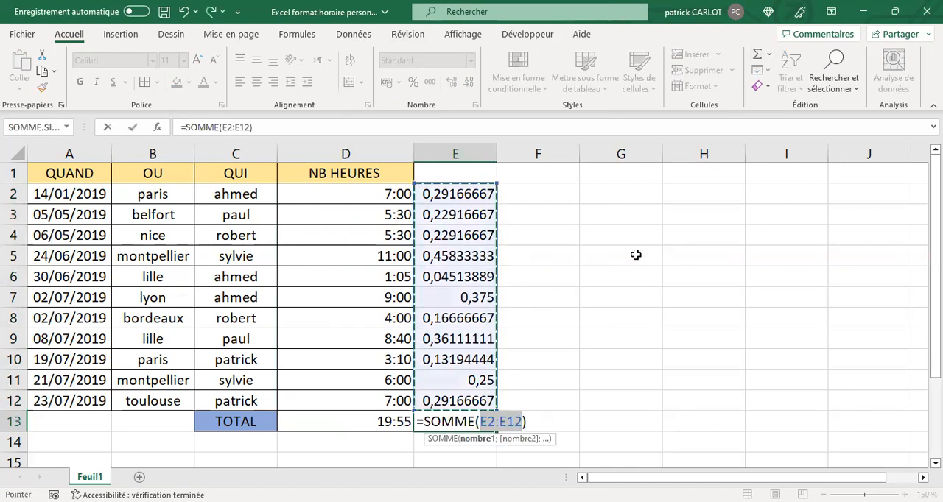
key("Return")
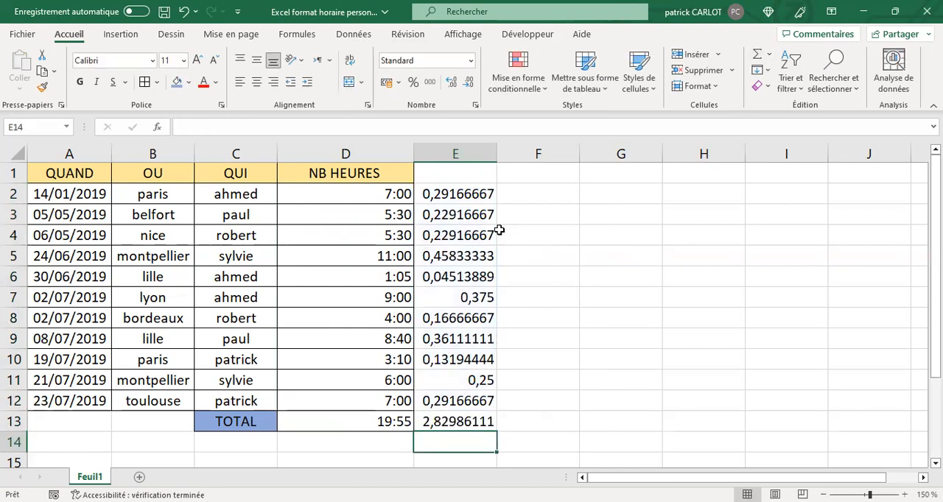
- Enter the formula =E2*24 in cell F2 and fill it down to F13
left_click(449, 193)
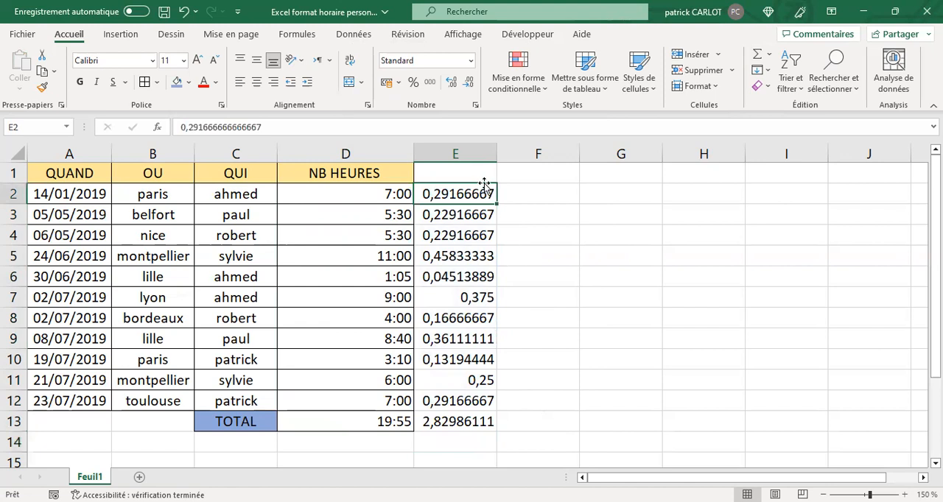
left_click(536, 196)
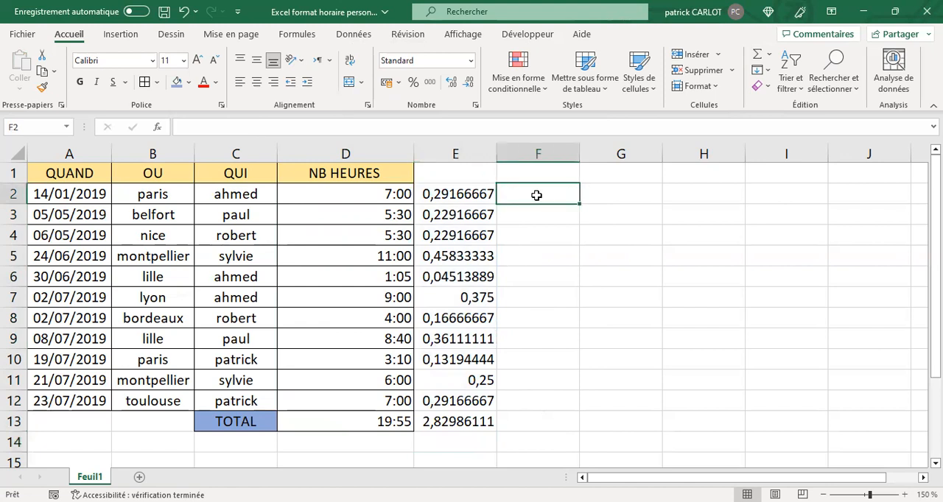
left_click(194, 127)
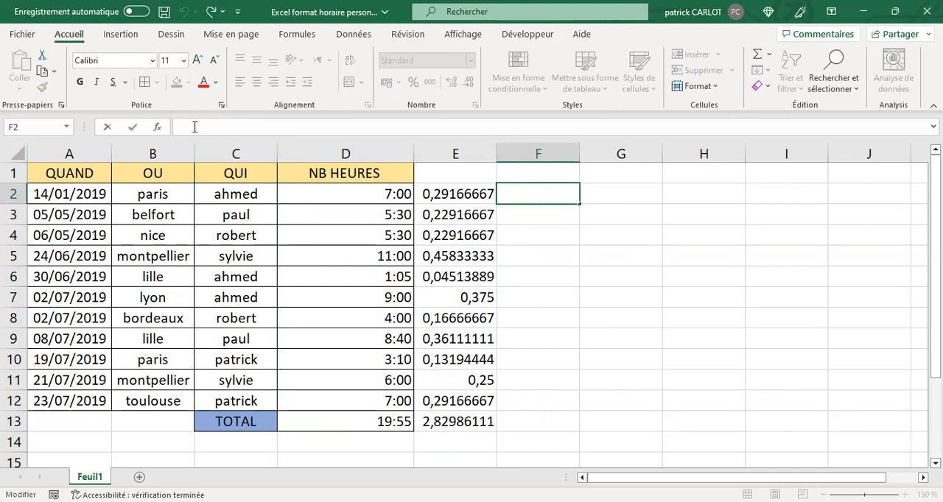
type("+")
key("BackSpace")
type("=")
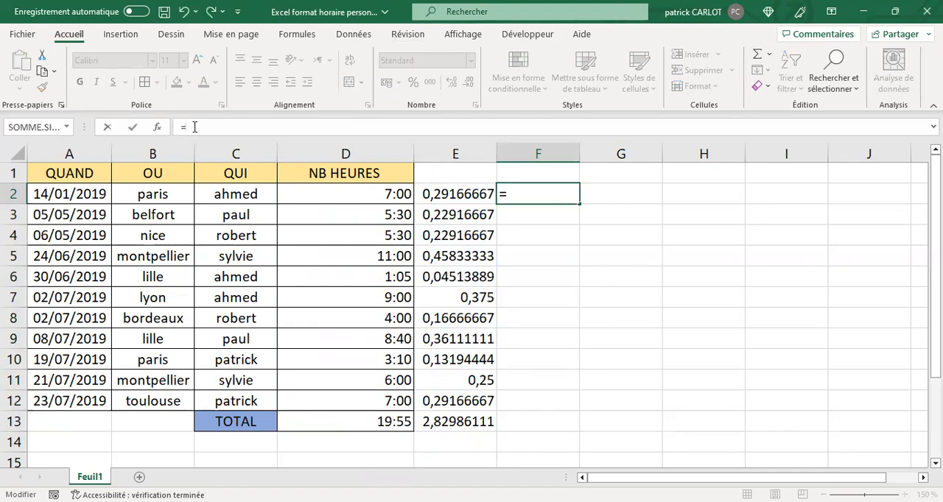
left_click(461, 193)
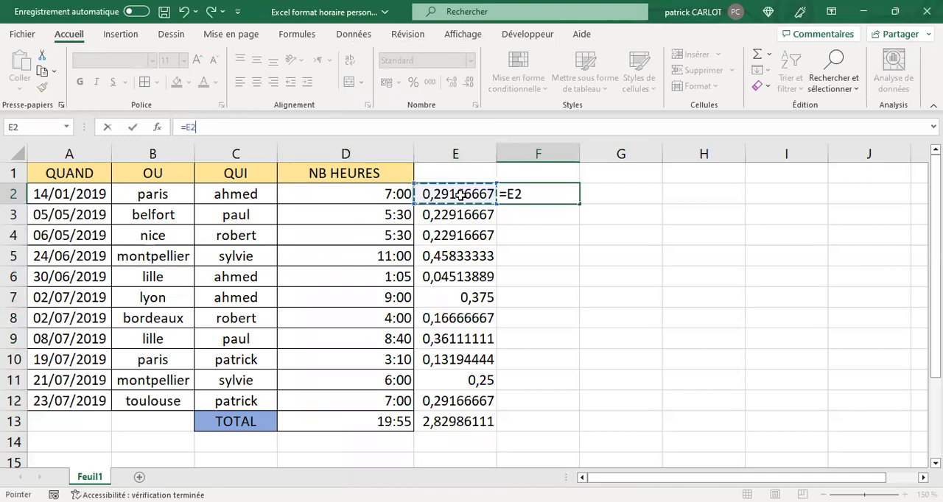
type("*24")
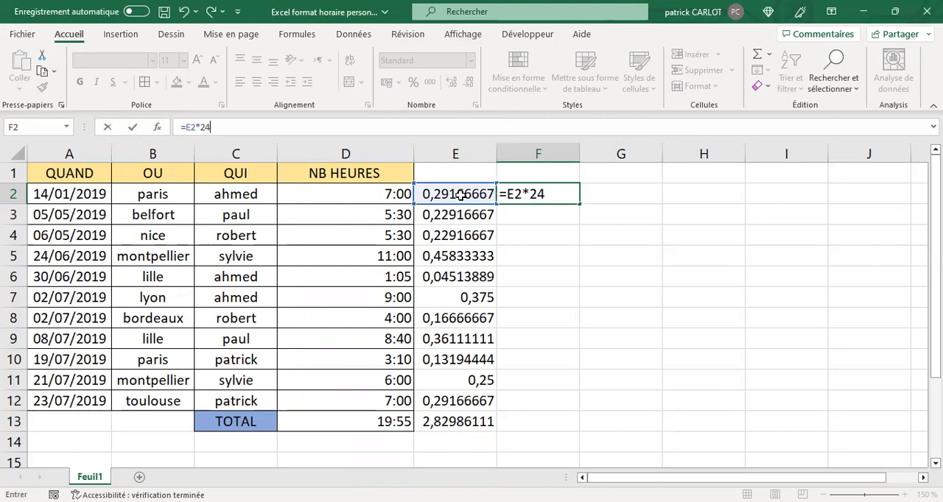
key("Return")
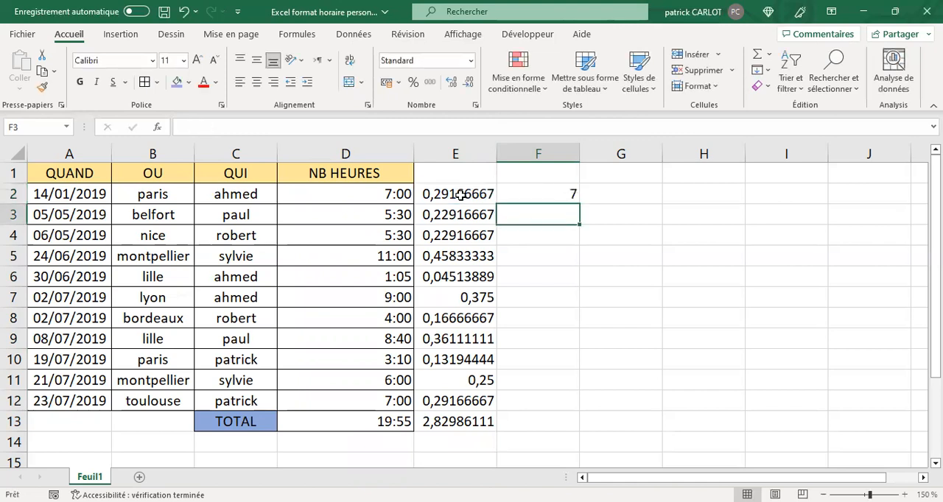
left_click(540, 195)
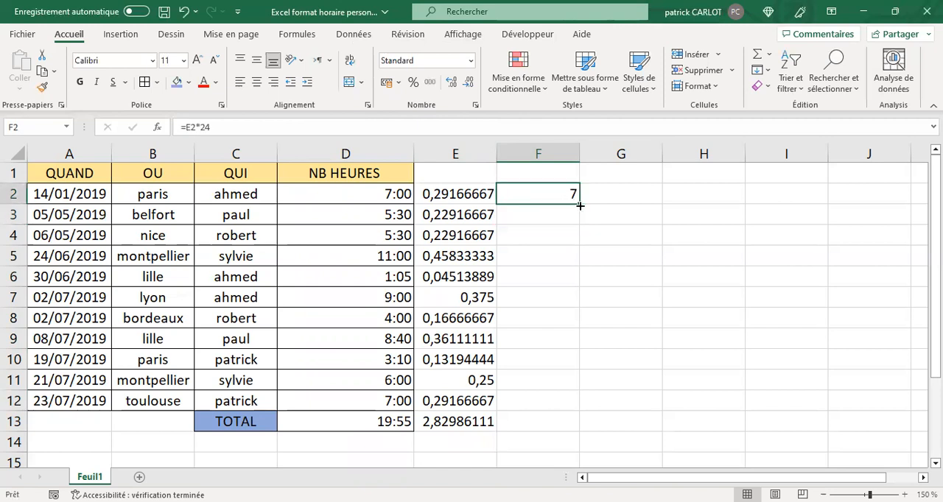
left_click_drag(578, 205, 576, 430)
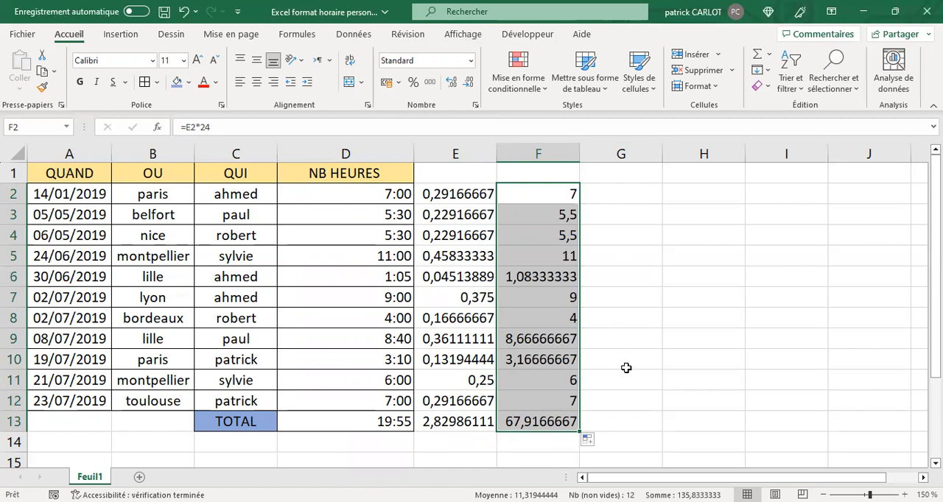
- Compare the totals in F13 and D13, and delete columns E to G
left_click(551, 425)
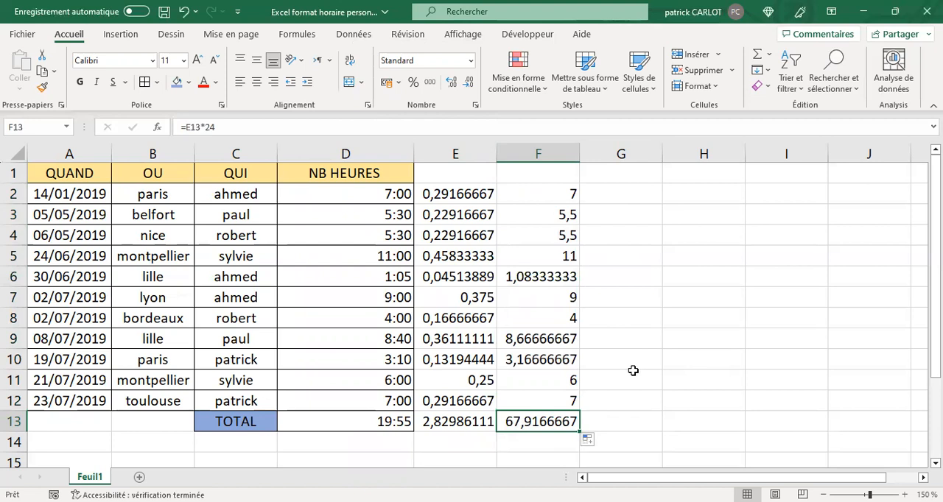
left_click(369, 421)
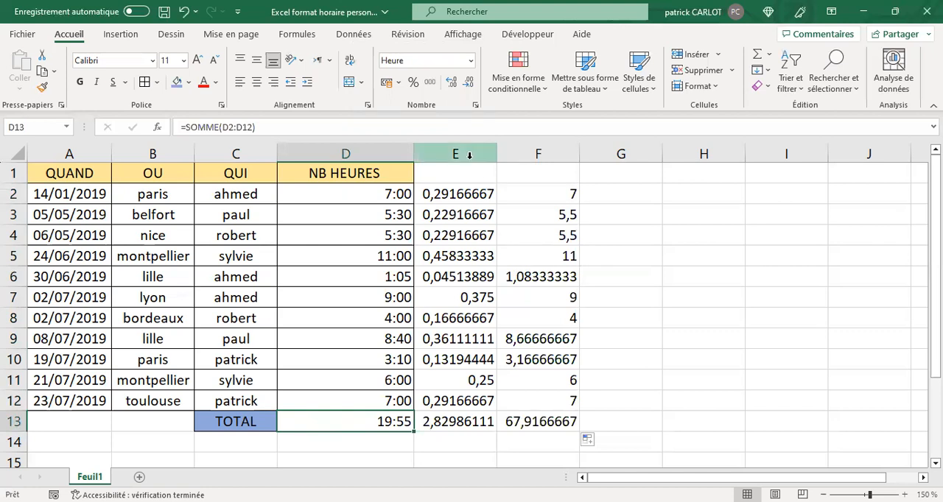
left_click_drag(469, 153, 611, 191)
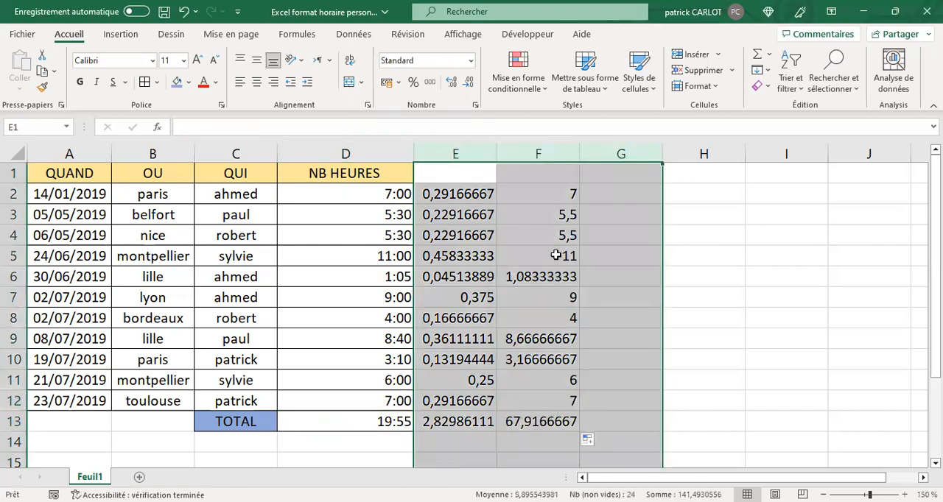
right_click(555, 255)
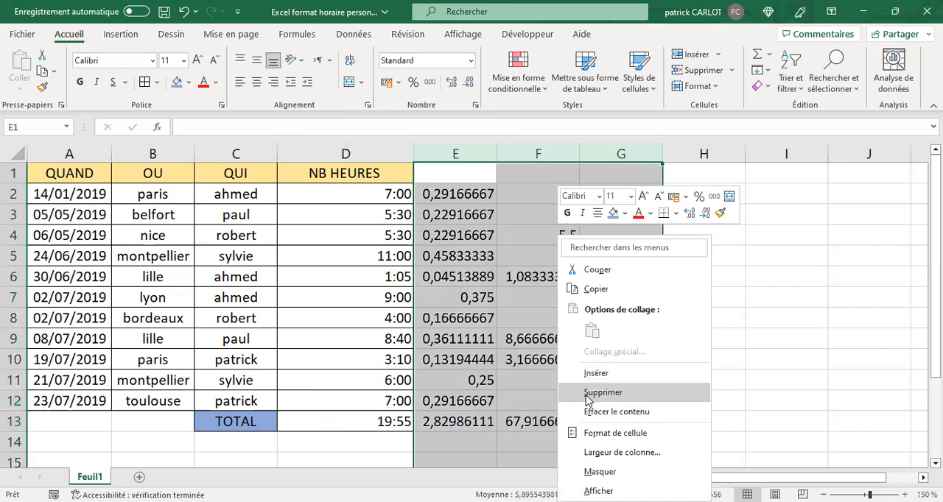
left_click(587, 393)
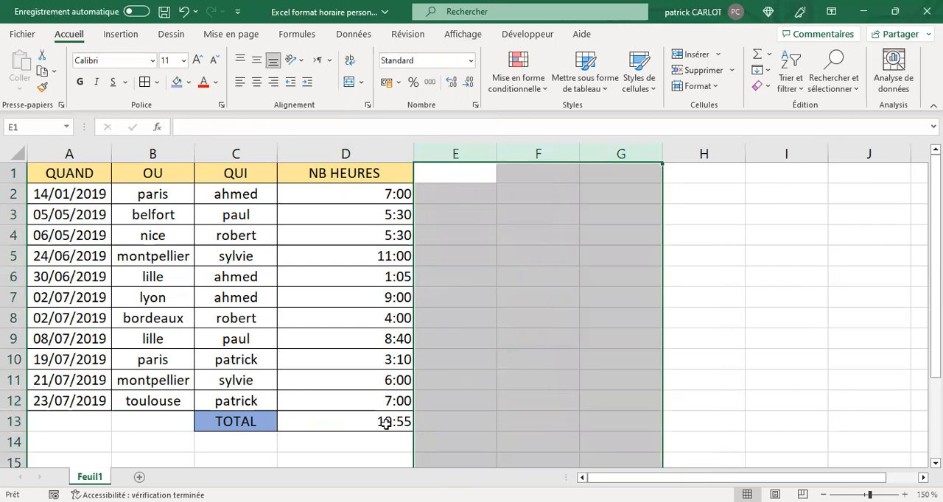
- Open the cell format settings for total cell D13, choose the Personnalisée category and clear the existing format code
left_click(386, 424)
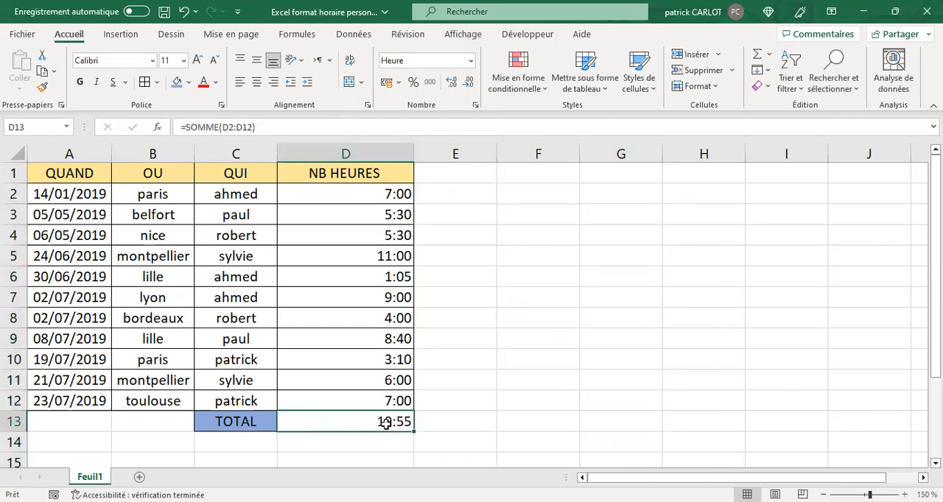
right_click(386, 425)
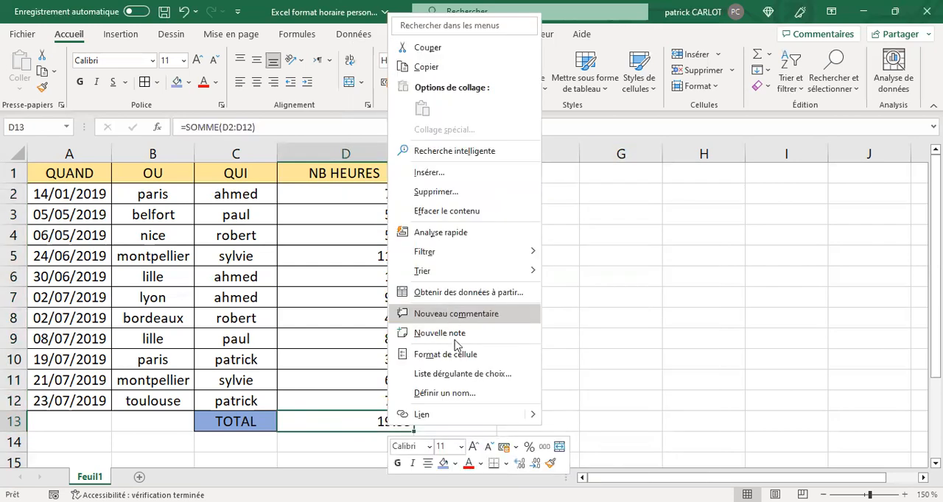
left_click(459, 355)
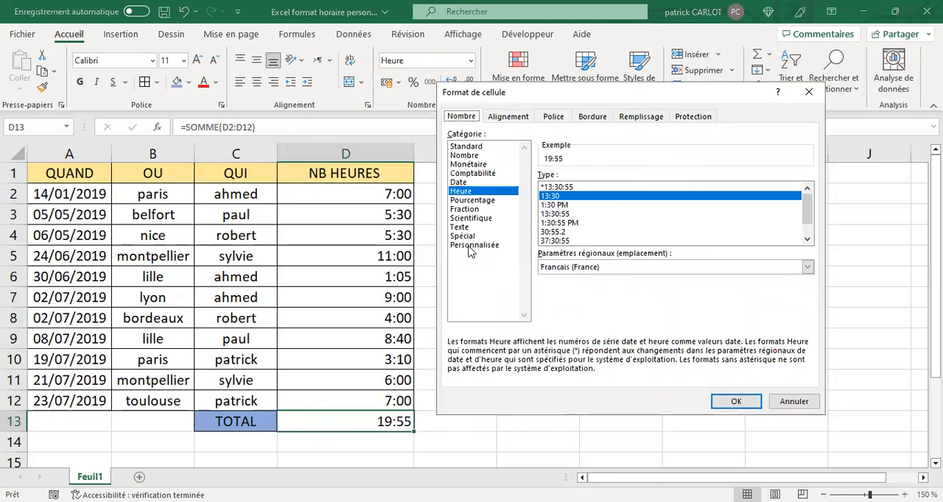
left_click(470, 249)
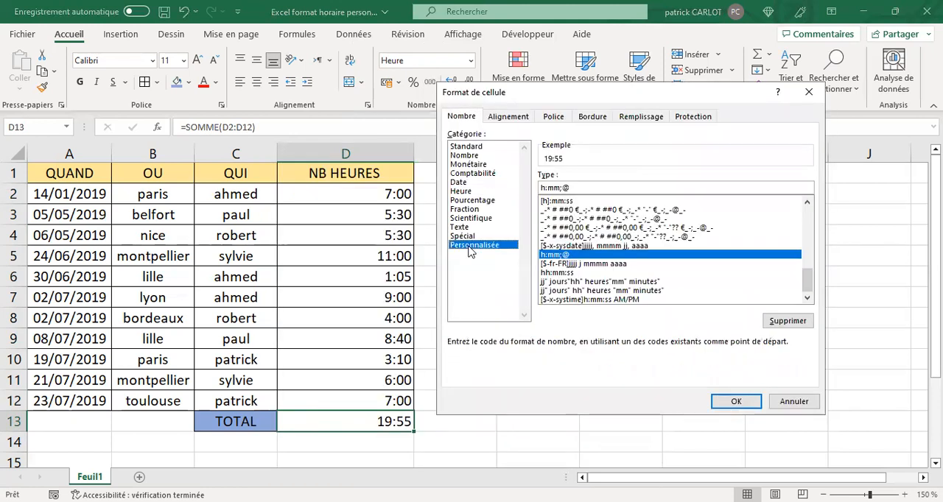
left_click(574, 184)
key("BackSpace")
key("BackSpace")
key("BackSpace")
key("BackSpace")
key("BackSpace")
key("BackSpace")
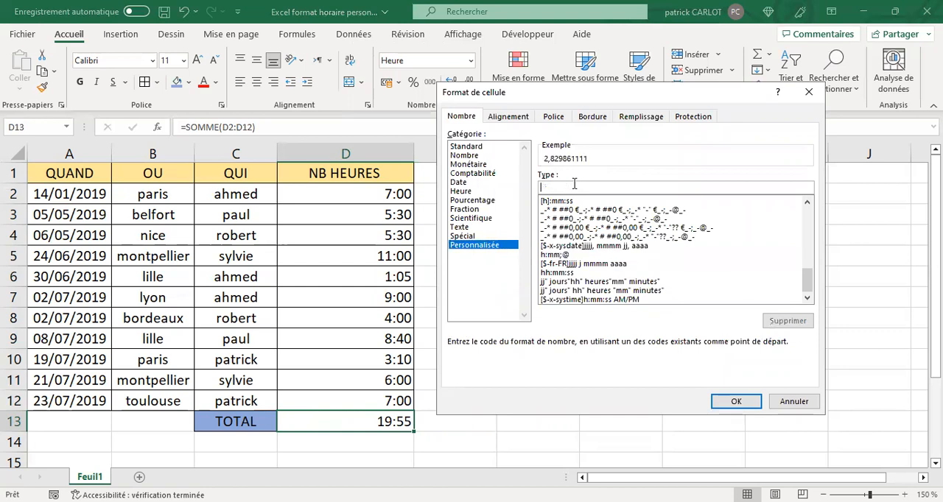
- Begin D13's custom format code with the days and hours part: jj" jours "hh
type("jj")
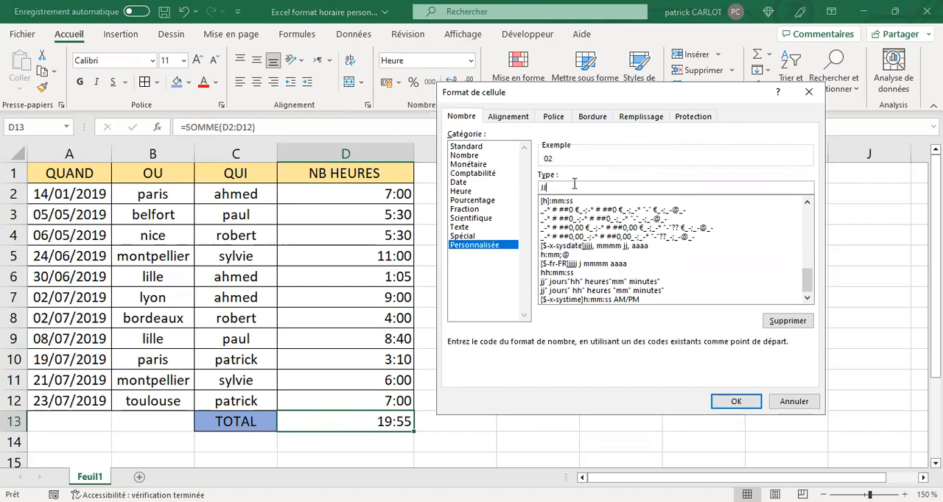
key("BackSpace")
key("BackSpace")
type("jj\" jours\"")
key("BackSpace")
type("hh")
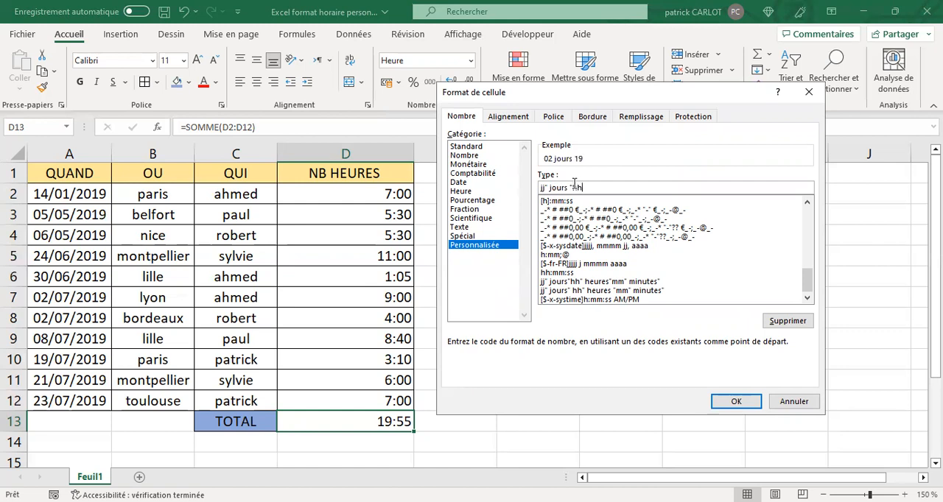
type("\"")
- Complete the format code as jj" jours "hh" heures "mm" minutes", apply it to D13 and autofit column D
type("heures")
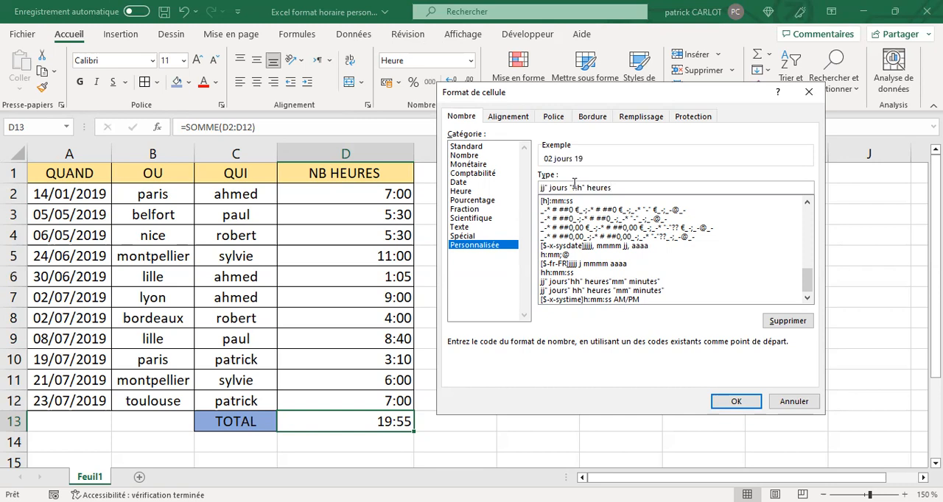
type("\"")
type("mm\" minutes\"")
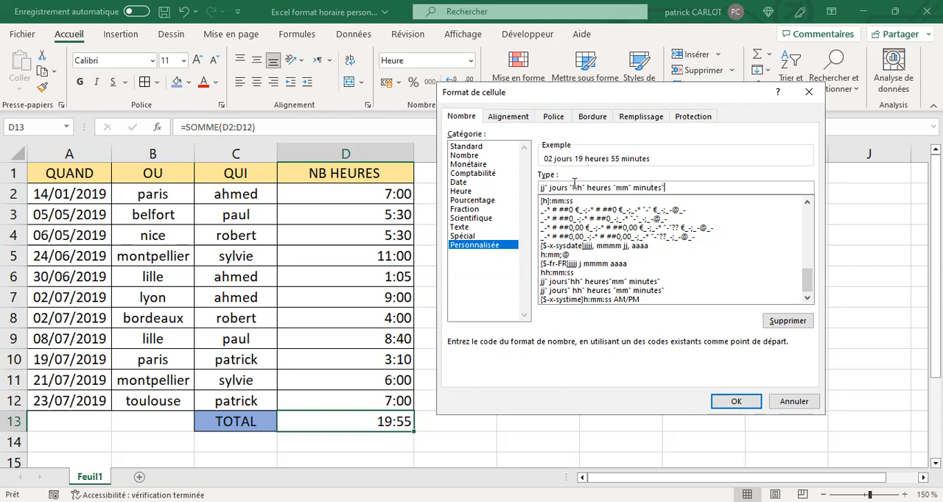
left_click(718, 400)
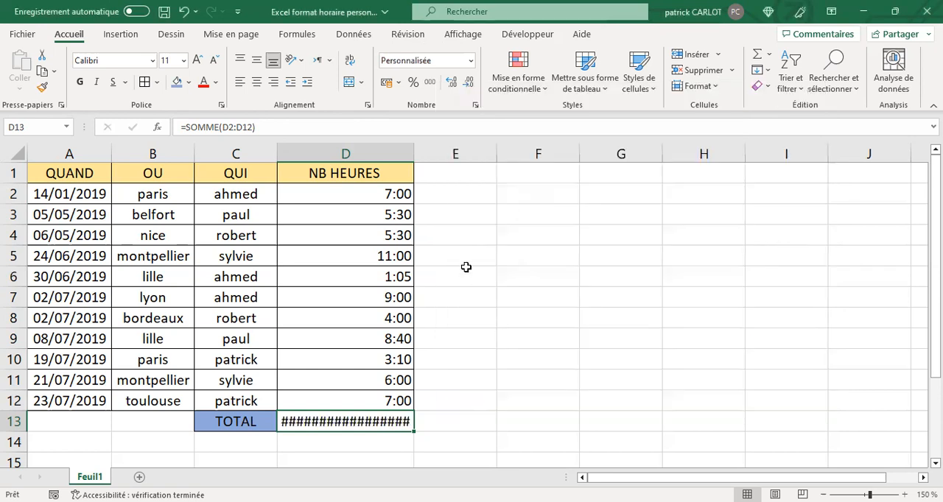
double_click(414, 150)
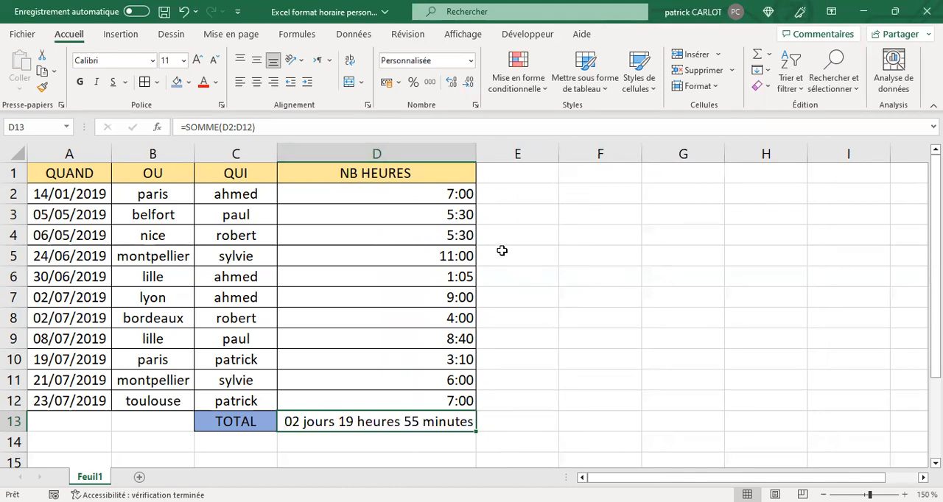
- Change the hours in cell D8, on the bordeaux row, to 7:45
left_click(424, 322)
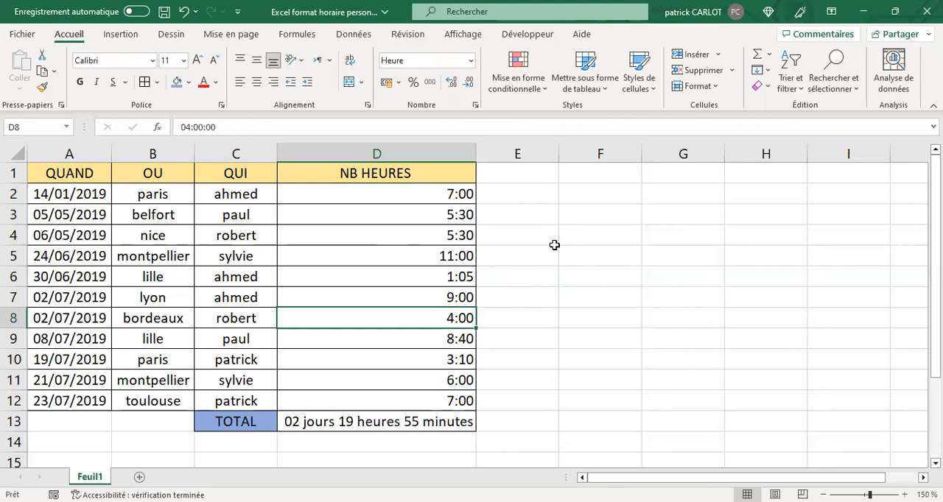
type("7:45")
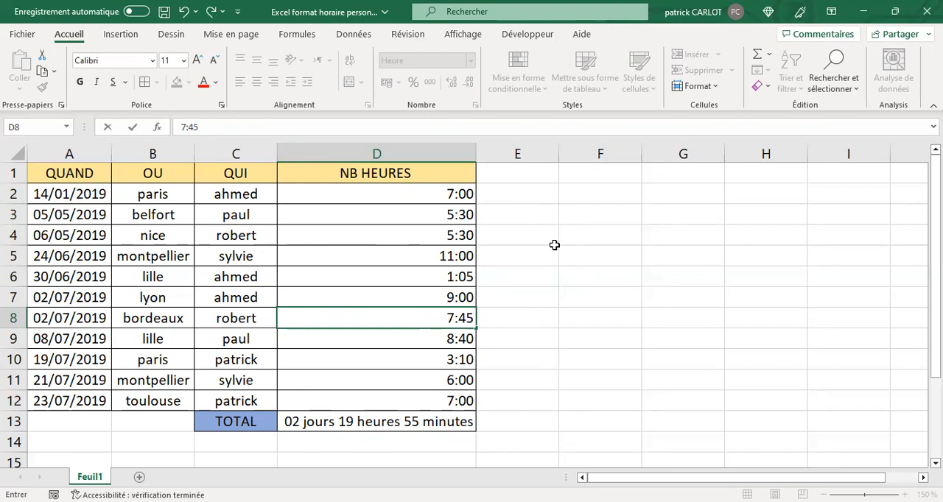
key("Return")
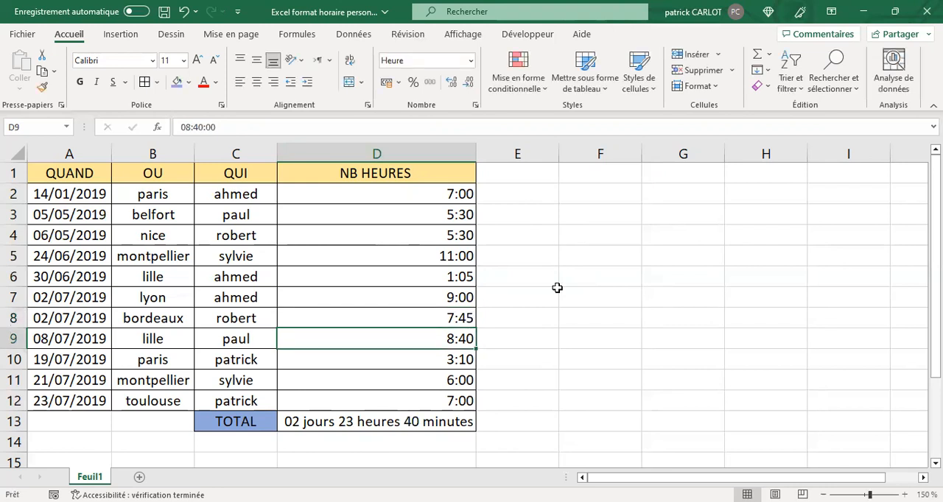